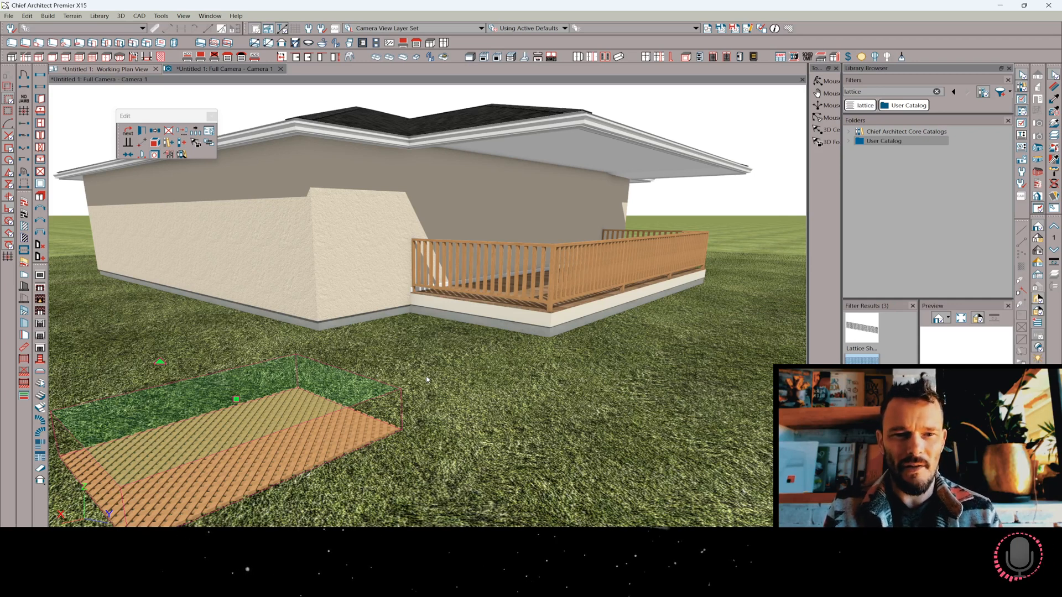
# Explode the lattice's architectural block and shrink its distribution region to a smaller rectangle on the lawn
pyautogui.rightClick(245, 439)
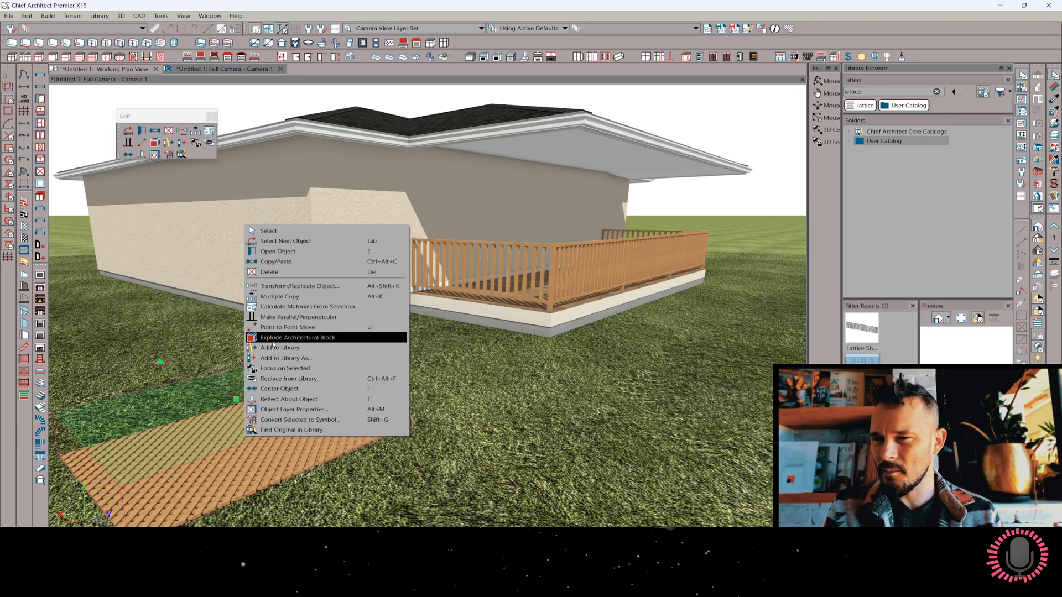
pyautogui.click(272, 338)
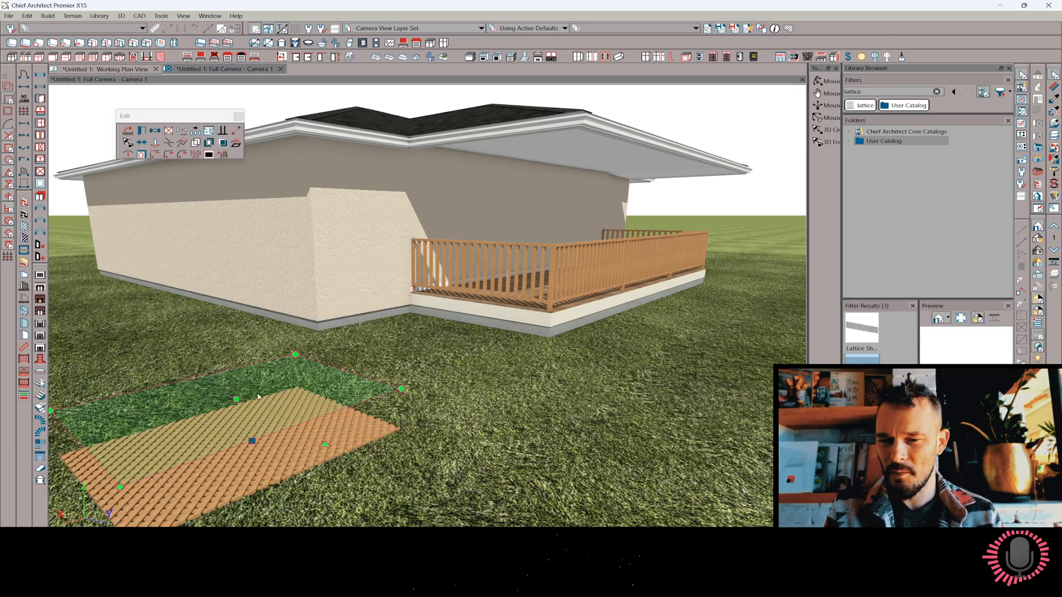
pyautogui.click(293, 423)
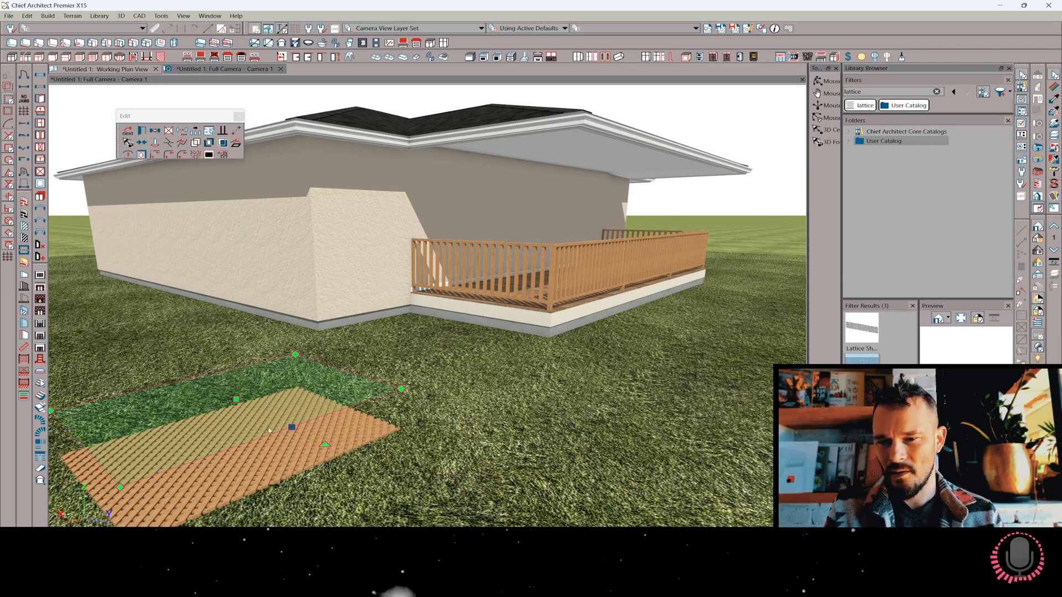
pyautogui.moveTo(292, 426); pyautogui.dragTo(292, 428)
pyautogui.moveTo(79, 441); pyautogui.dragTo(305, 405)
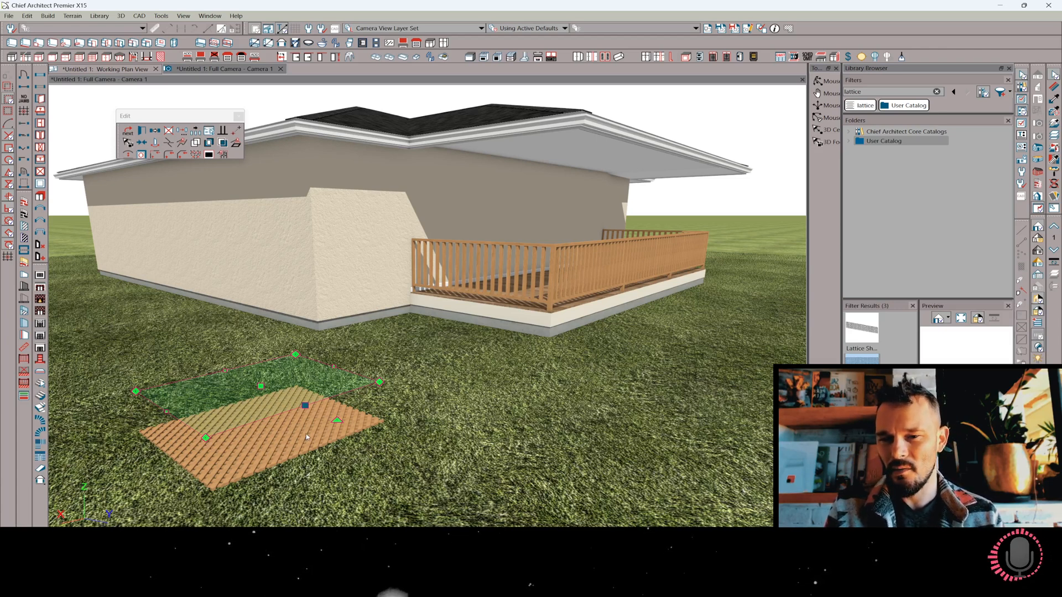
pyautogui.moveTo(290, 413); pyautogui.dragTo(270, 403)
pyautogui.moveTo(184, 397); pyautogui.dragTo(161, 407)
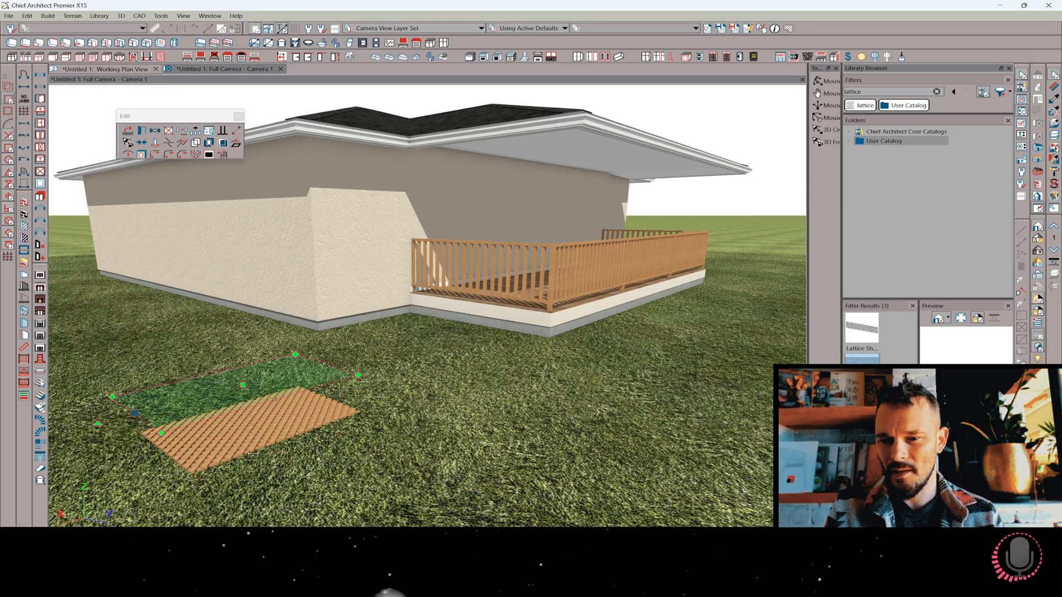
# Convert the resized lattice region to a symbol in the Millwork category with advanced options shown
pyautogui.click(226, 156)
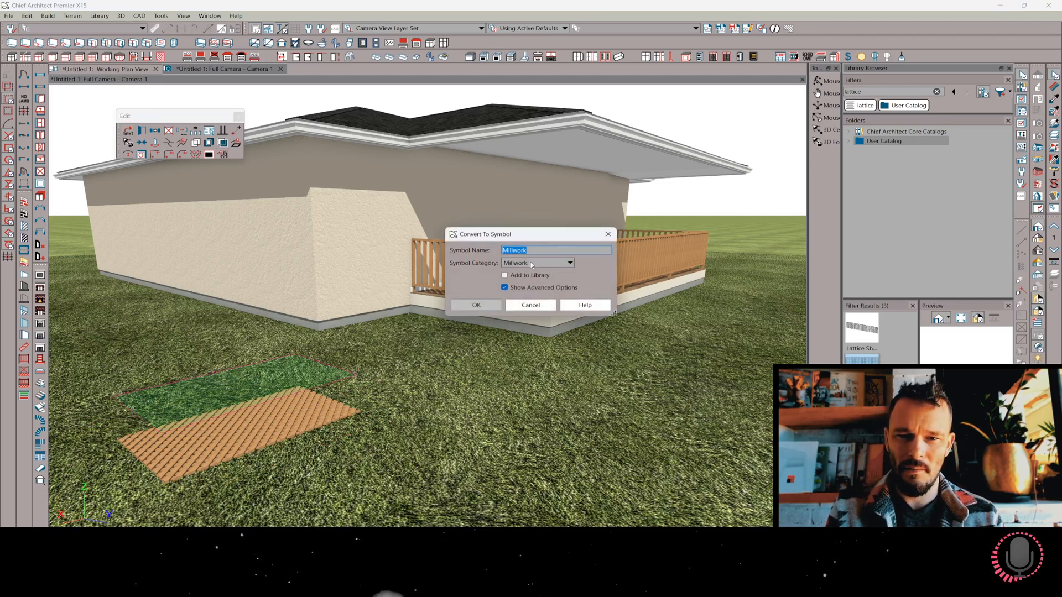
pyautogui.click(477, 305)
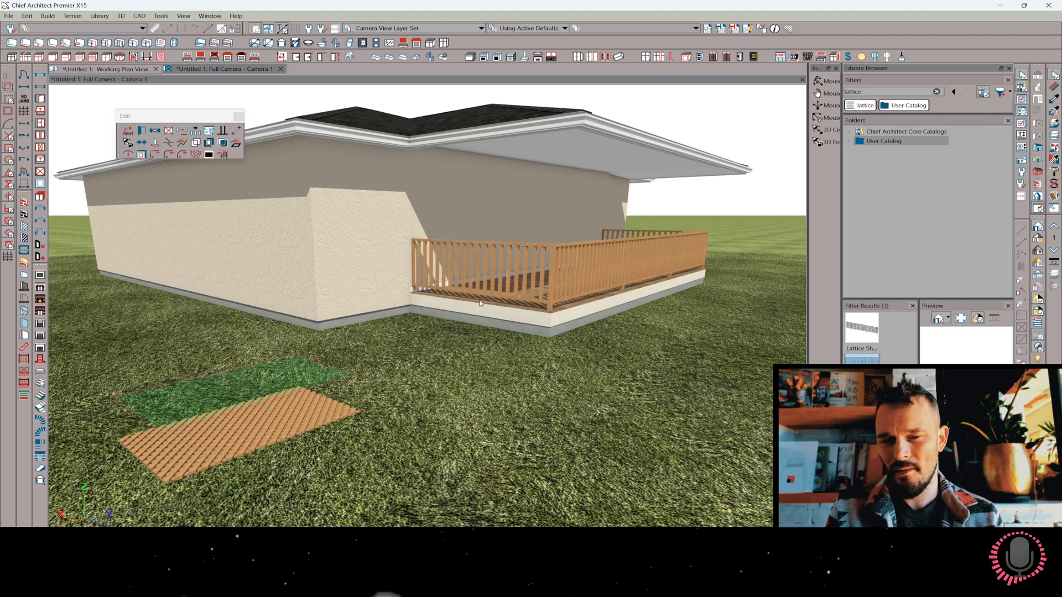
pyautogui.doubleClick(480, 303)
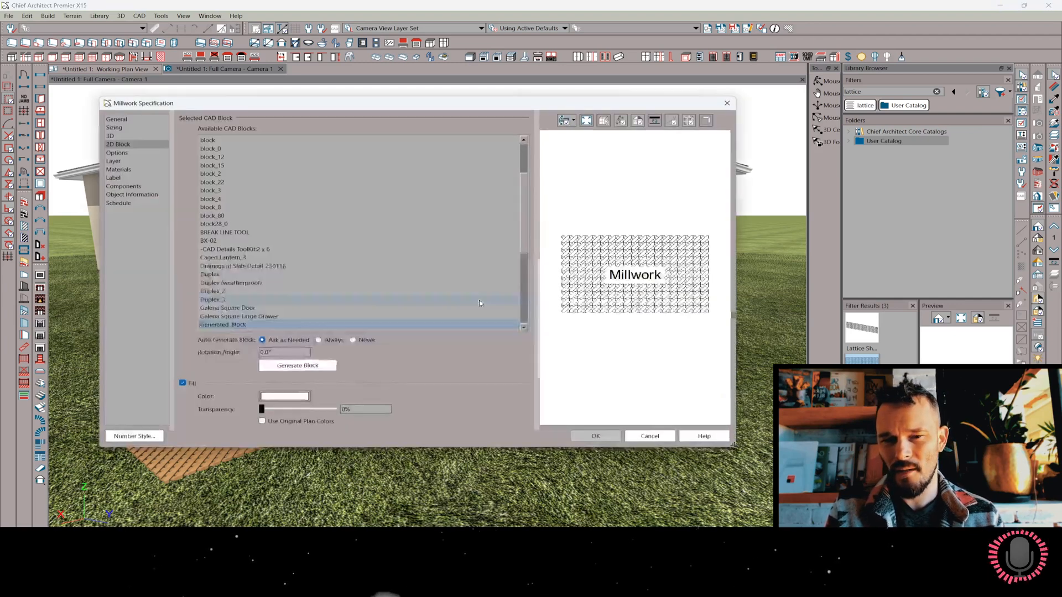
# Rotate the symbol's 3D geometry by +90° about the X axis and accept the Millwork specification
pyautogui.click(332, 342)
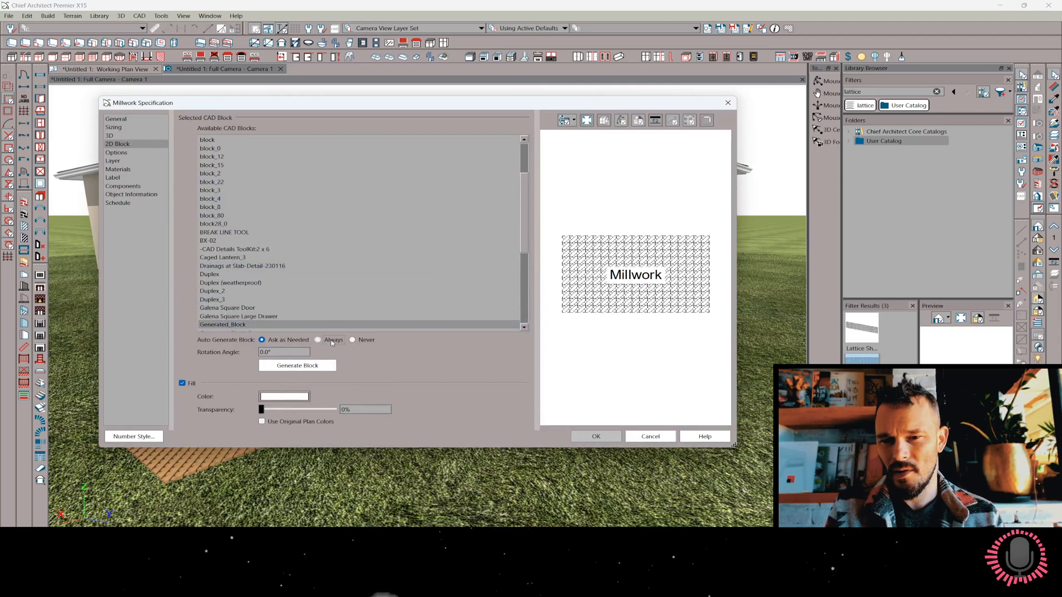
pyautogui.click(120, 135)
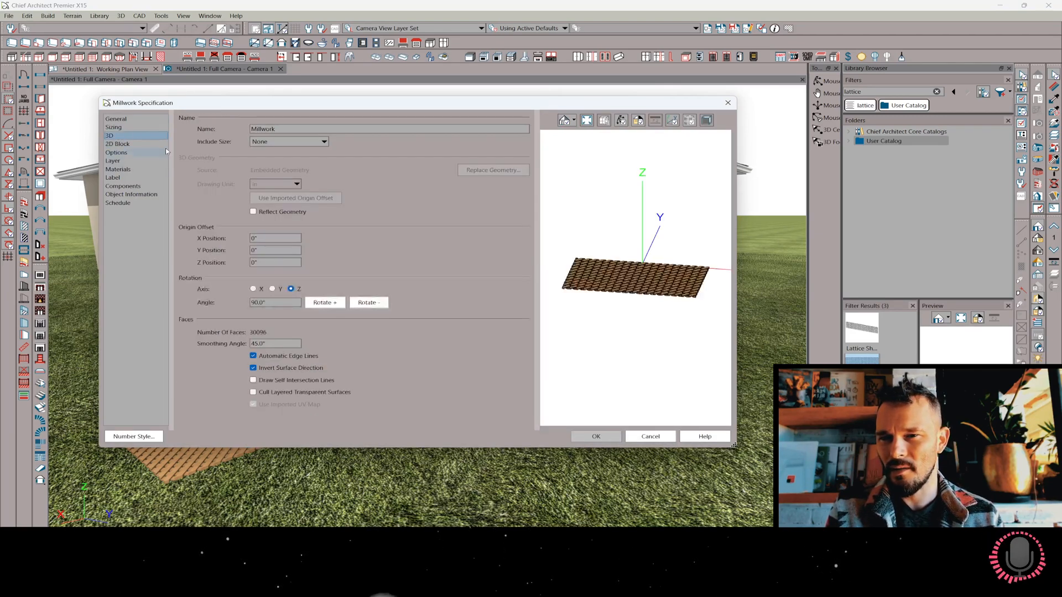
pyautogui.click(253, 289)
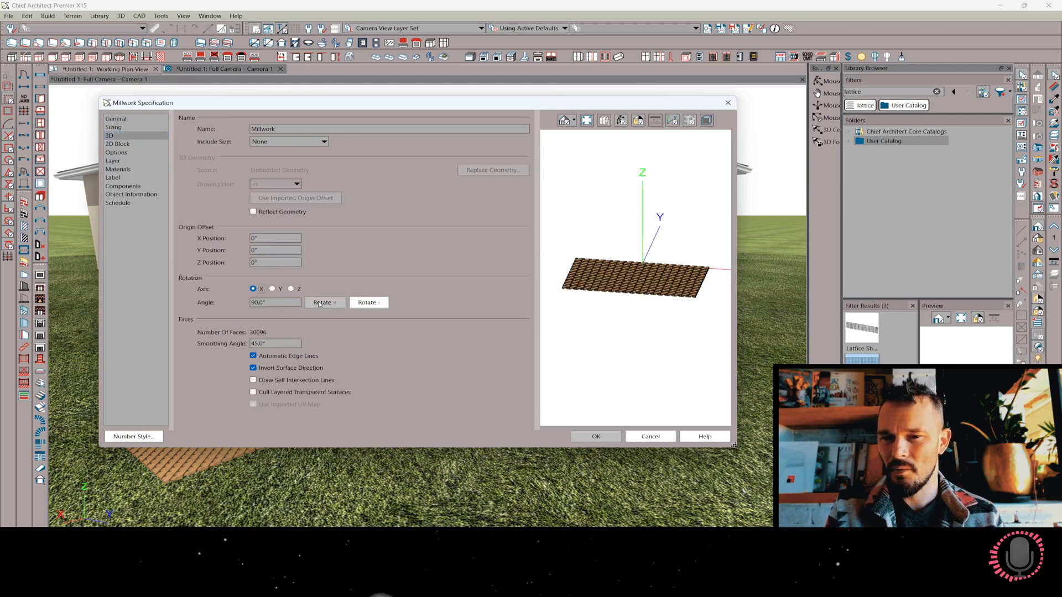
pyautogui.click(321, 303)
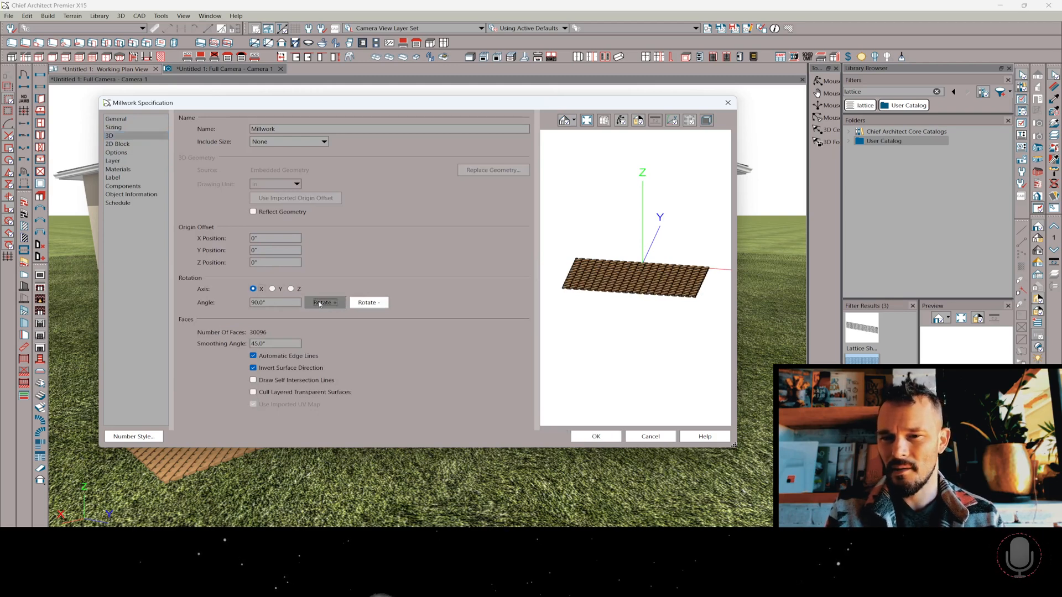
pyautogui.click(594, 438)
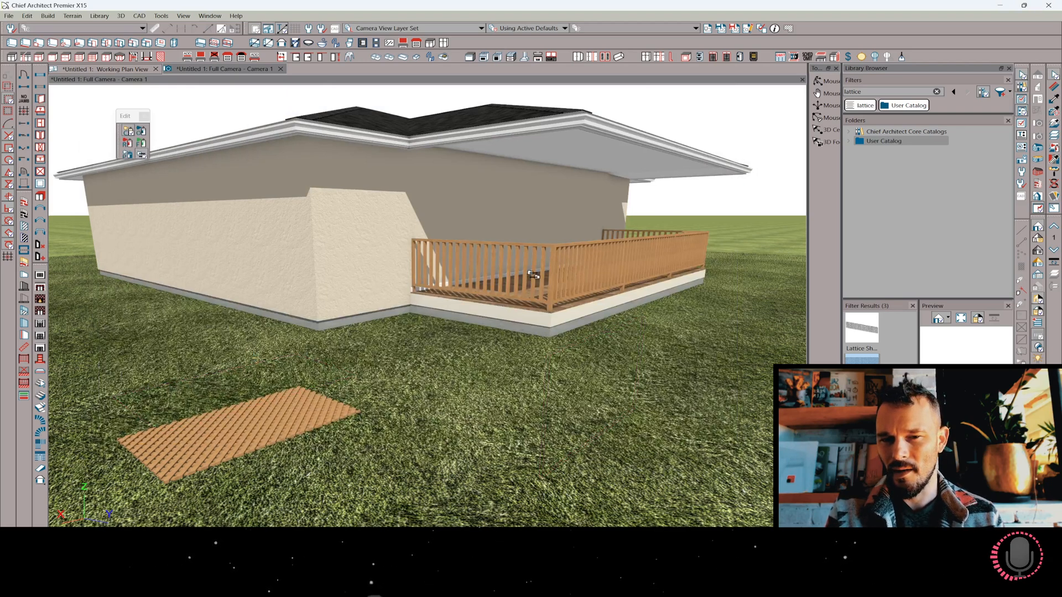
# Select all the deck railings together and change their railing type to Panels
pyautogui.click(533, 275)
pyautogui.click(621, 267)
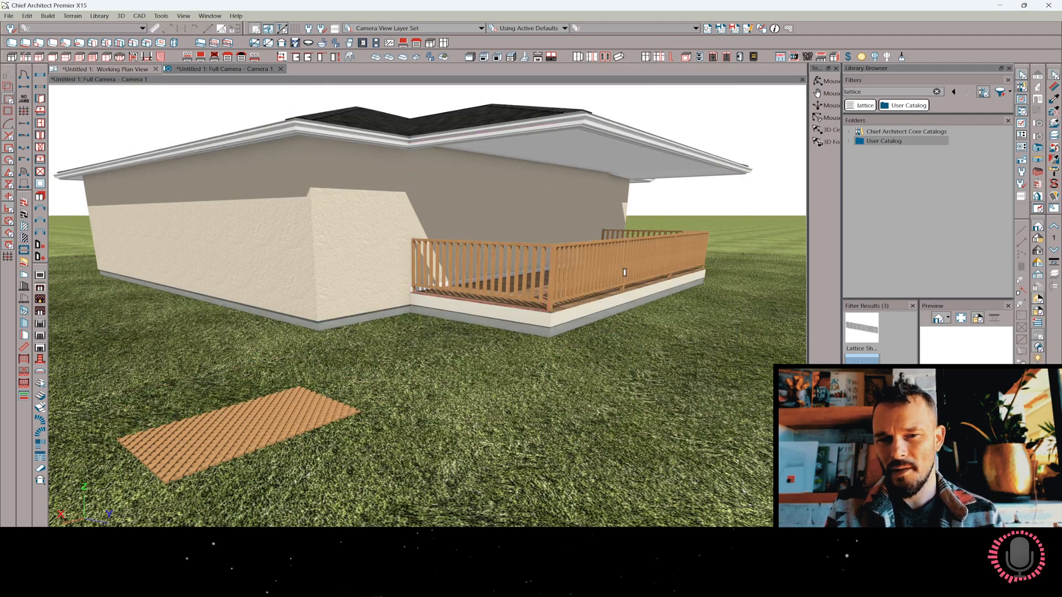
pyautogui.keyDown('shift'); pyautogui.click(639, 235); pyautogui.keyUp('shift')
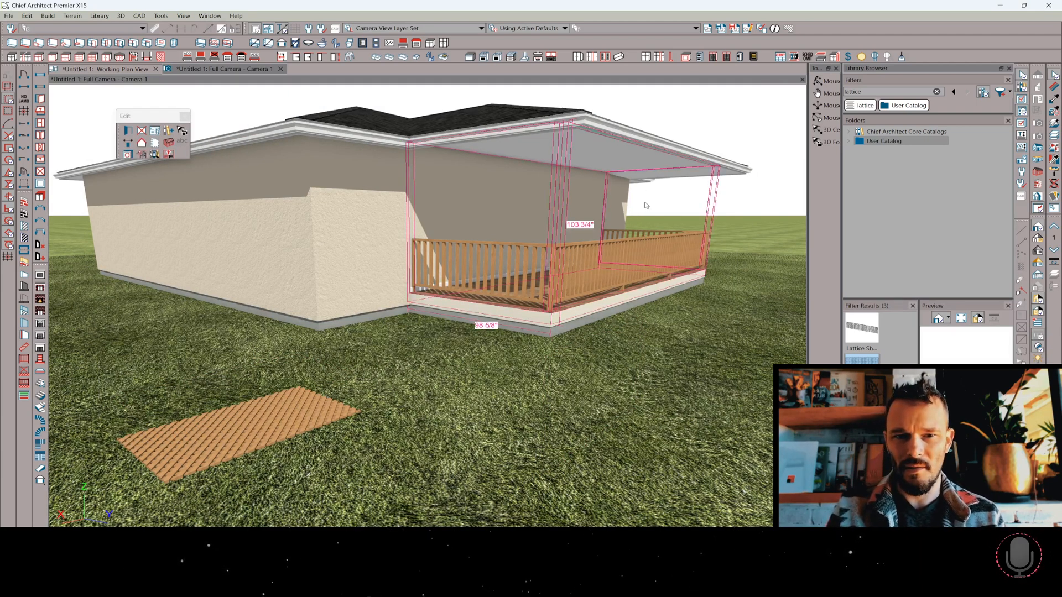
pyautogui.doubleClick(572, 269)
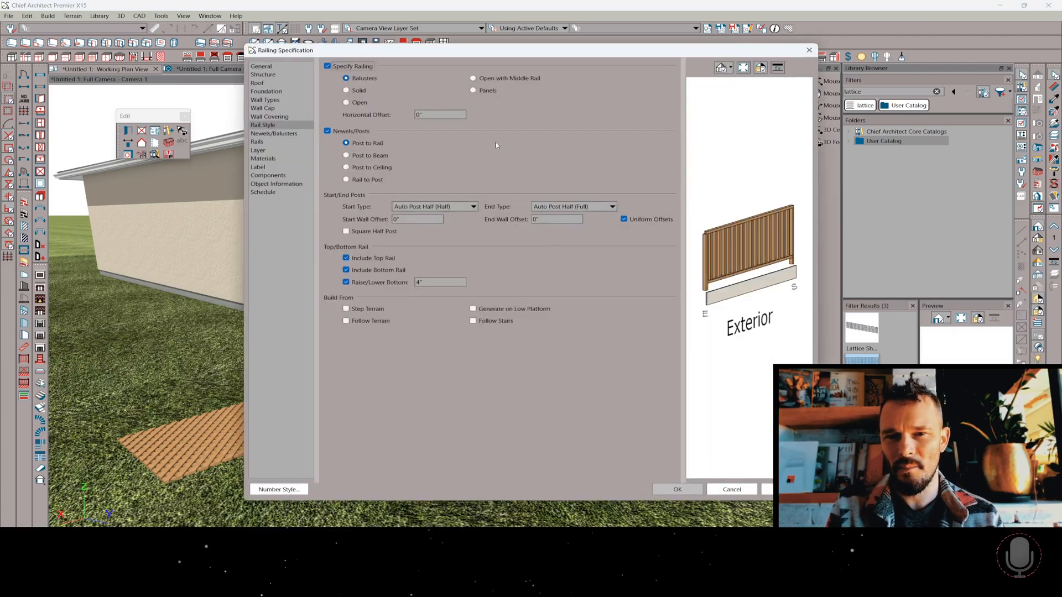
pyautogui.click(474, 90)
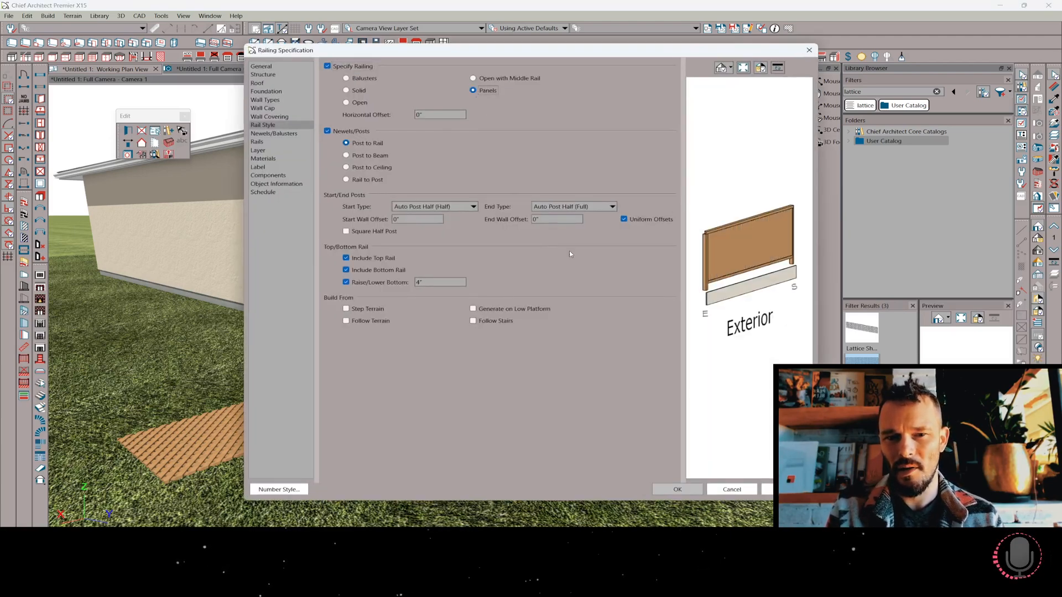
pyautogui.click(675, 488)
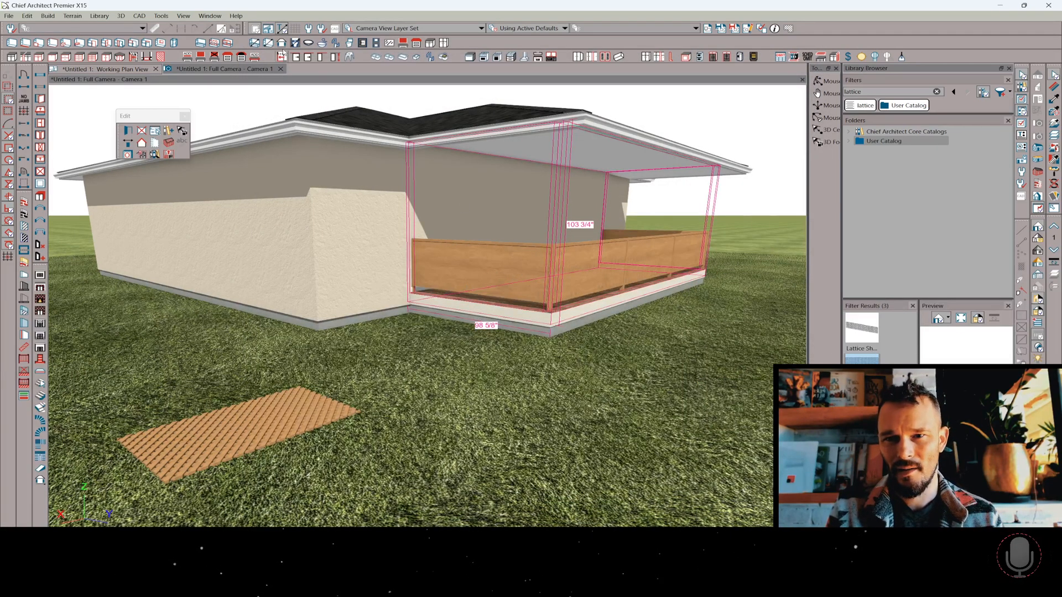
# Retrieve the last created symbol and apply the lattice as the panel of the deck railings
pyautogui.click(161, 15)
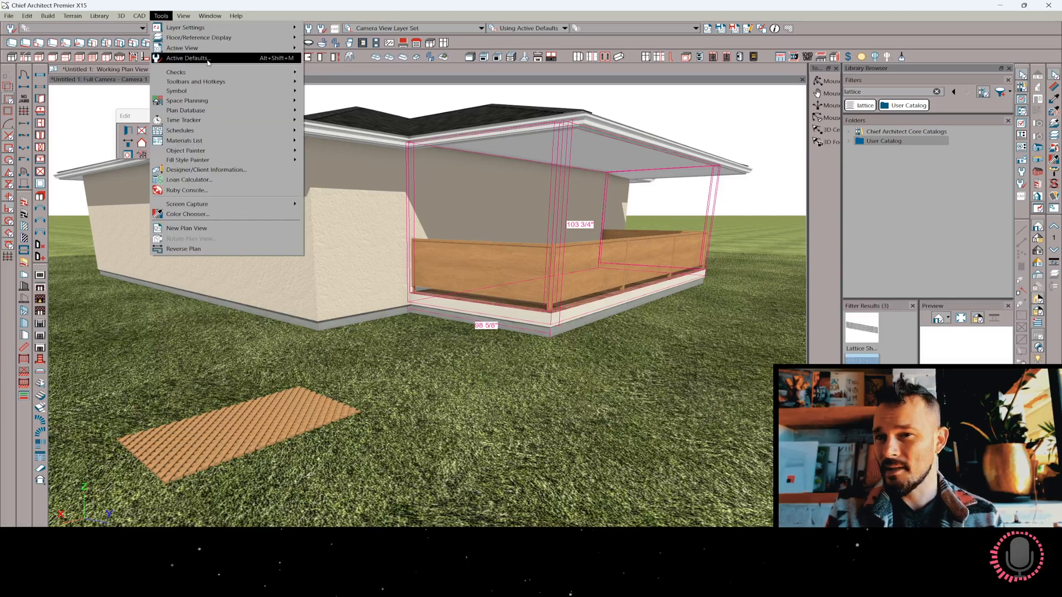
pyautogui.moveTo(213, 91)
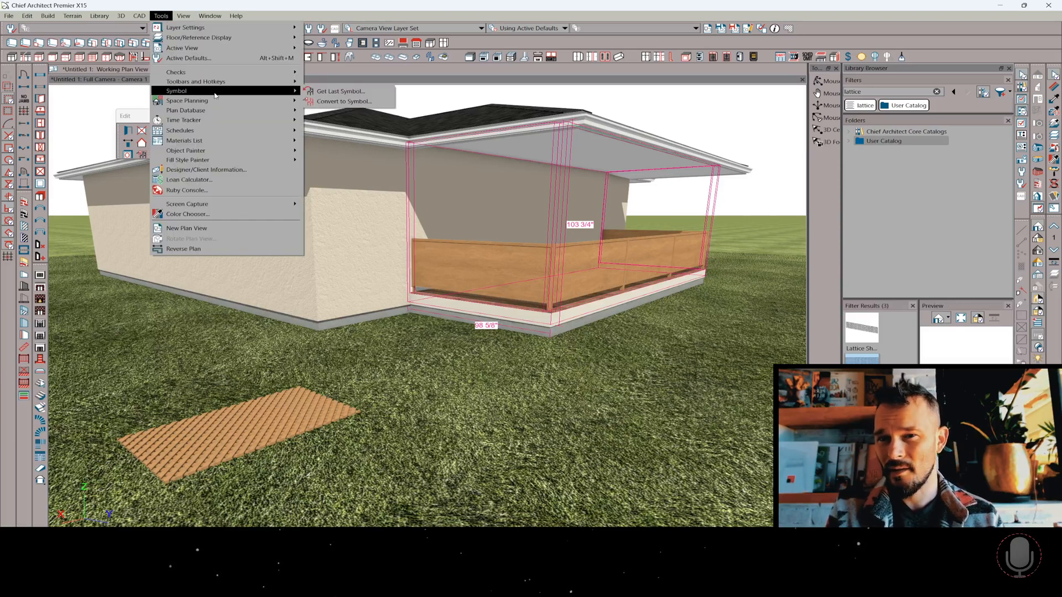
pyautogui.click(343, 92)
pyautogui.click(529, 281)
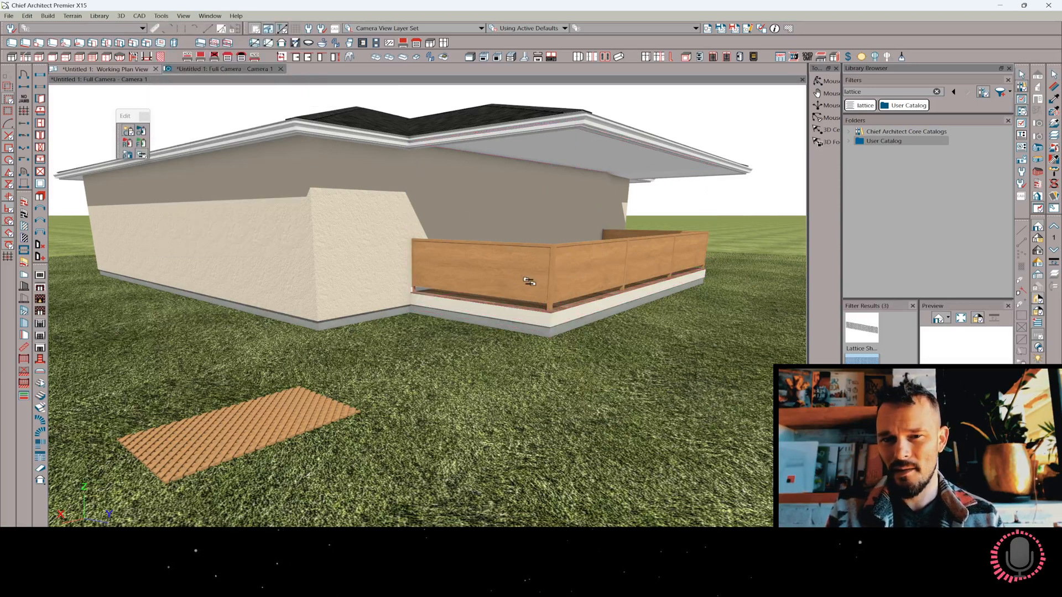
pyautogui.click(528, 281)
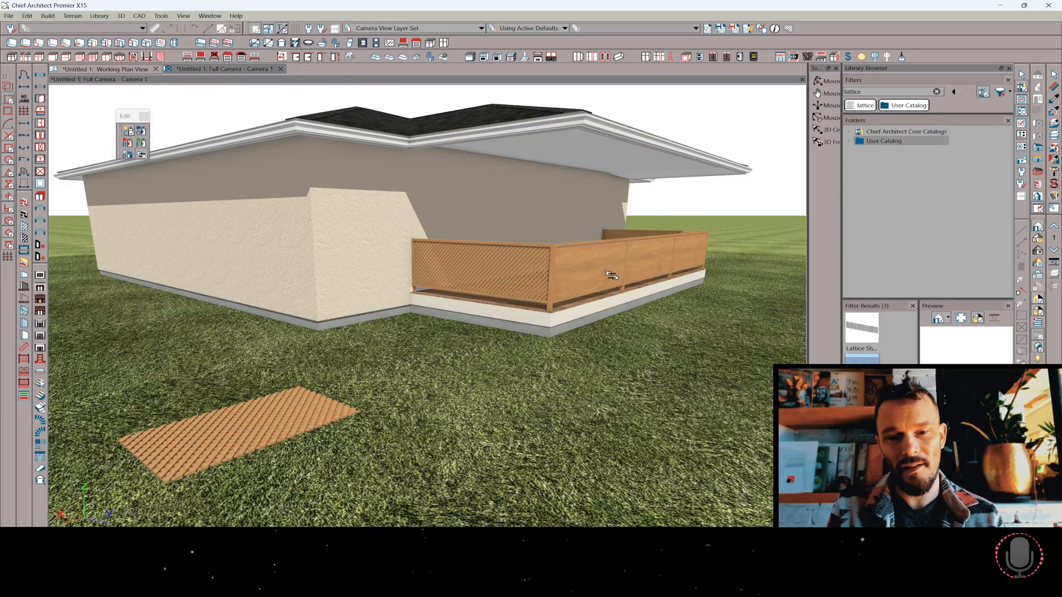
pyautogui.click(626, 238)
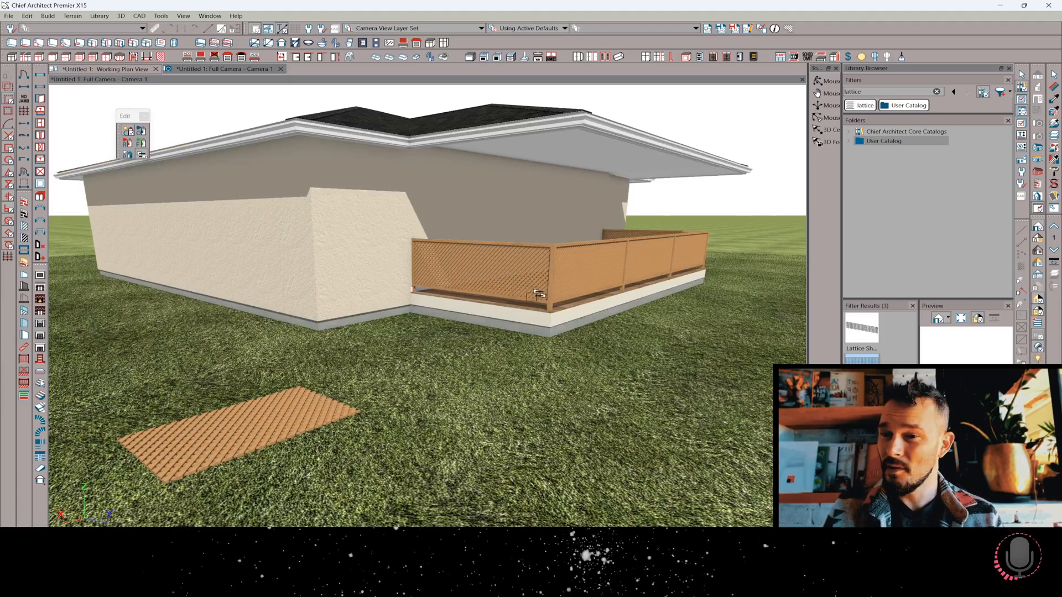
# Enable object scaling for the lattice distribution region on the lawn and set the minimum scale to 150%
pyautogui.moveTo(532, 288); pyautogui.dragTo(418, 421, button='middle')
pyautogui.click(398, 419)
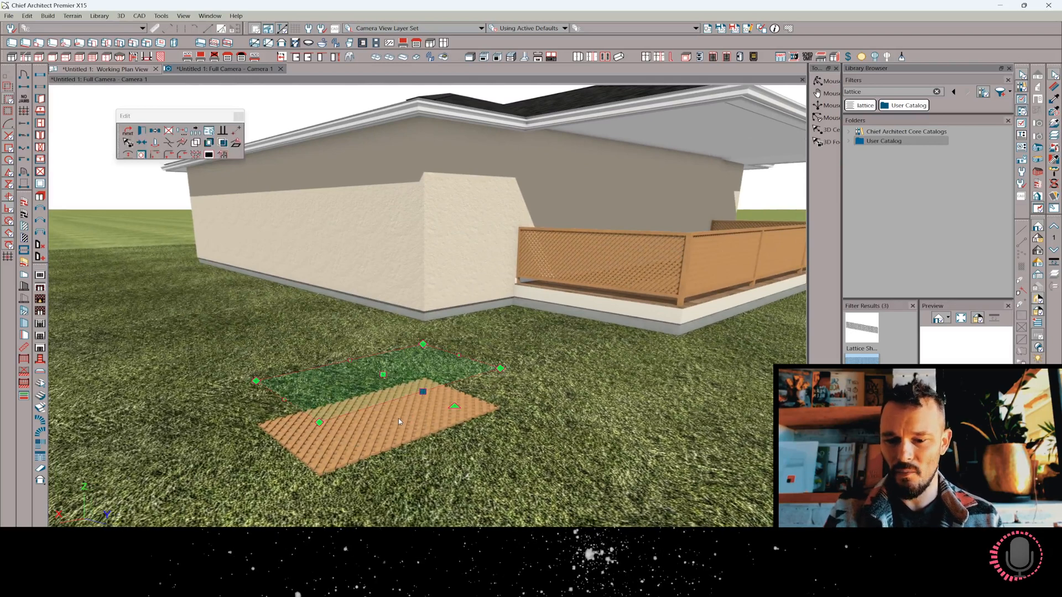
pyautogui.doubleClick(398, 417)
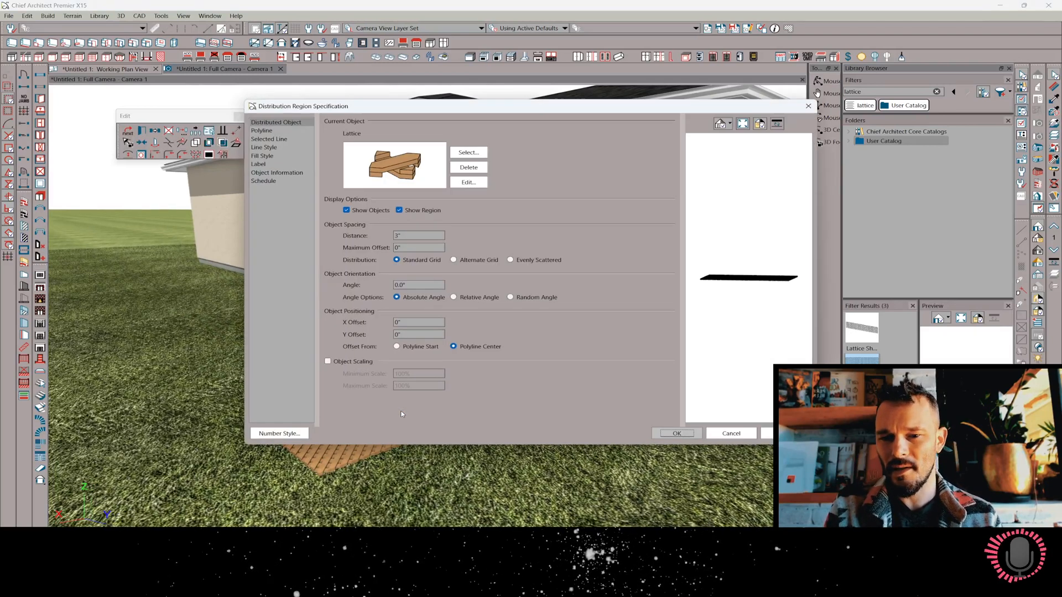
pyautogui.click(357, 363)
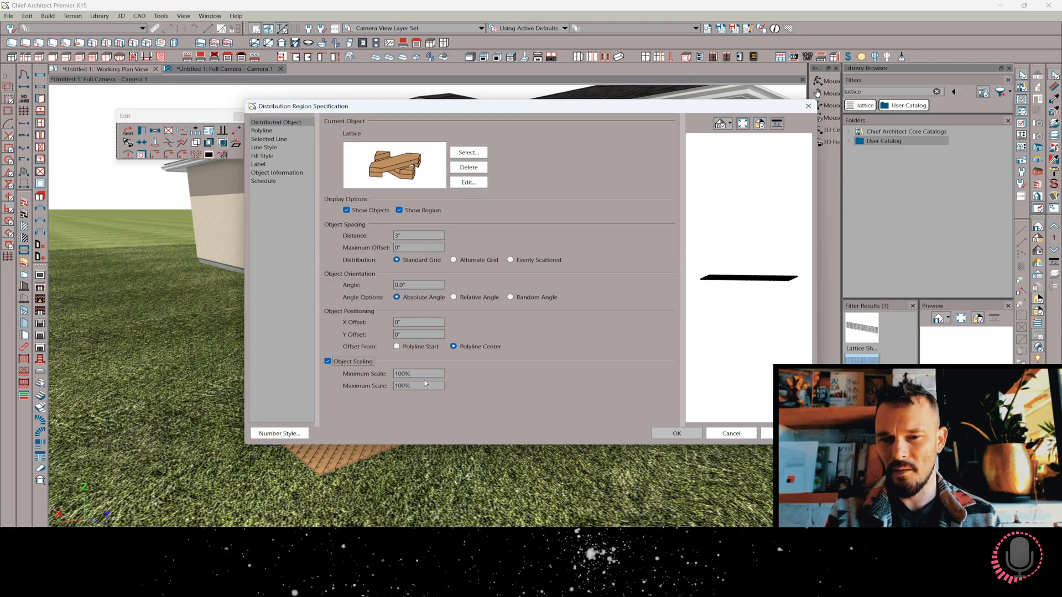
pyautogui.press('Tab')
pyautogui.write('15')
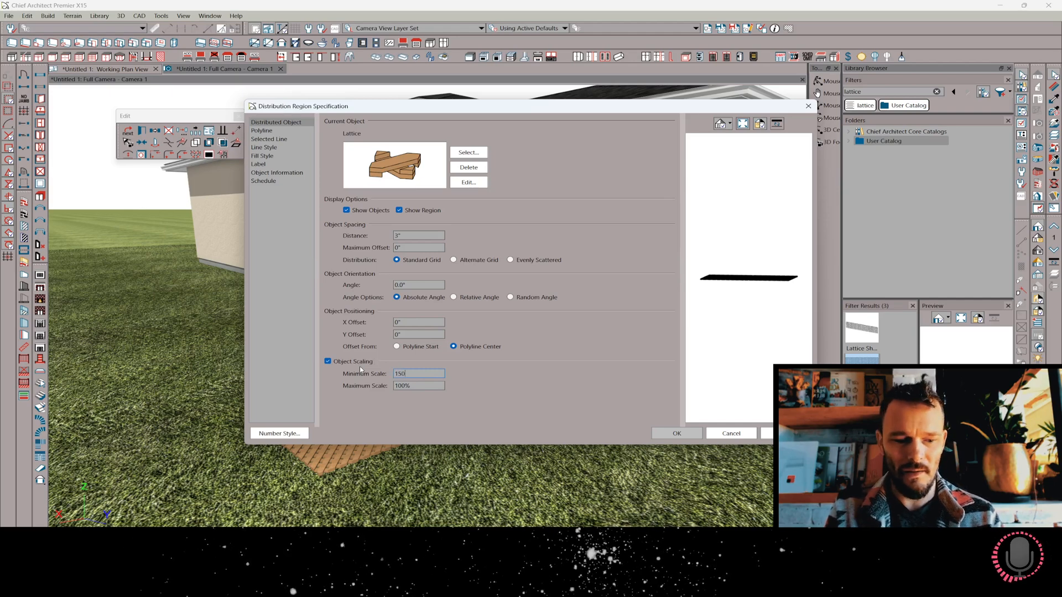
pyautogui.write('0')
pyautogui.press('Return')
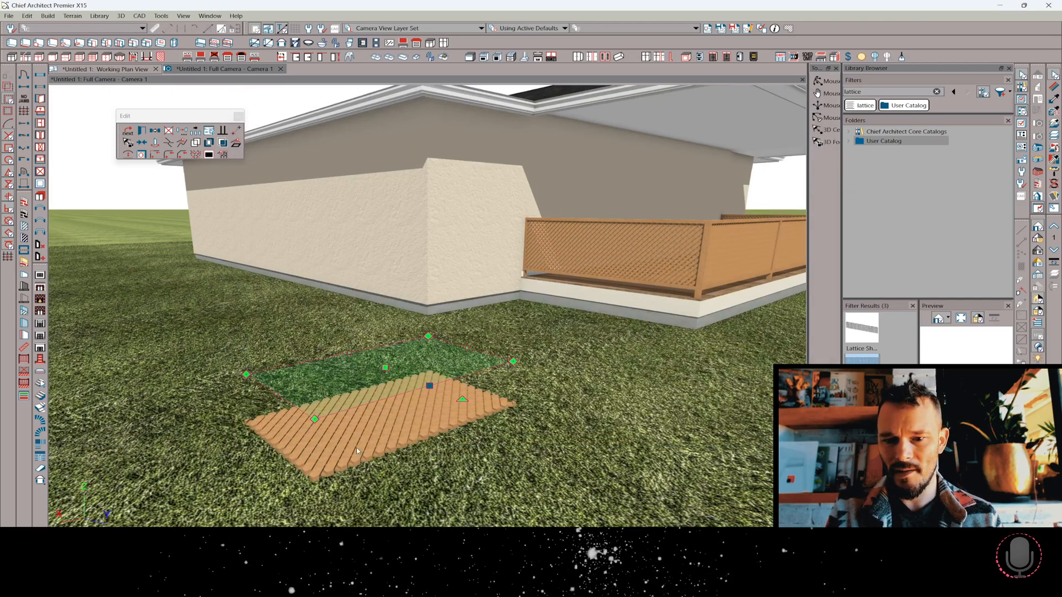
# Inspect the scaled lattice and set its distribution region's object spacing distance to 3"*1.5
pyautogui.scroll(1, 356, 451)
pyautogui.scroll(-2, 357, 452)
pyautogui.scroll(5, 356, 432)
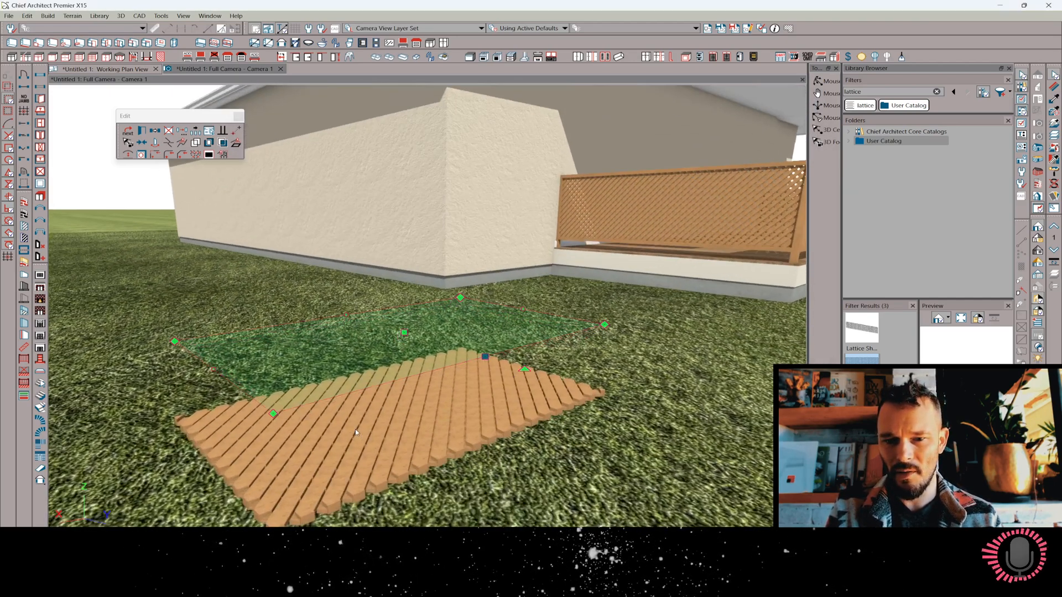
pyautogui.scroll(-4, 361, 431)
pyautogui.scroll(3, 396, 432)
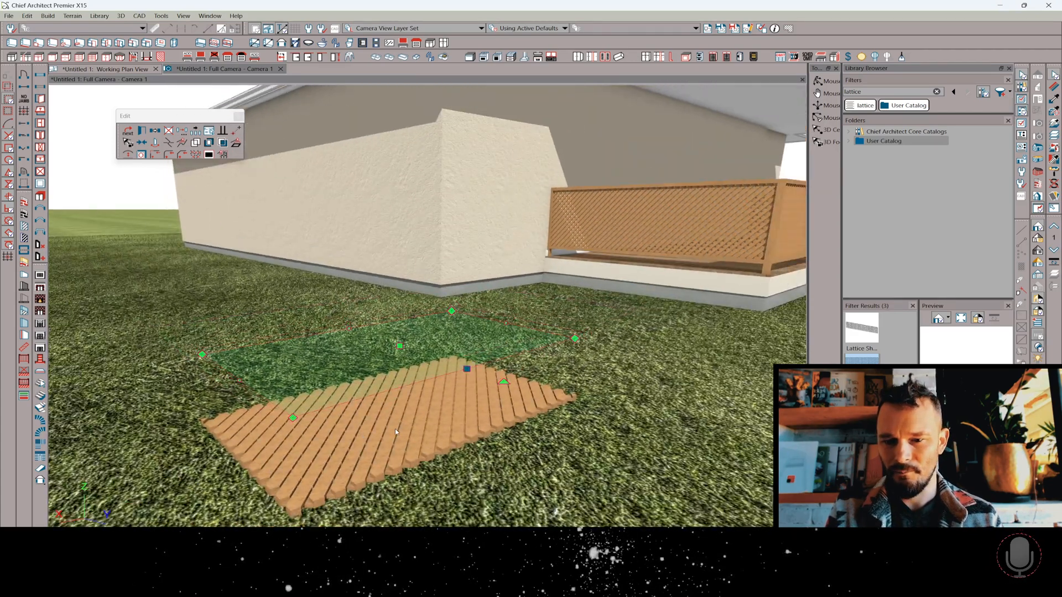
pyautogui.scroll(-3, 380, 443)
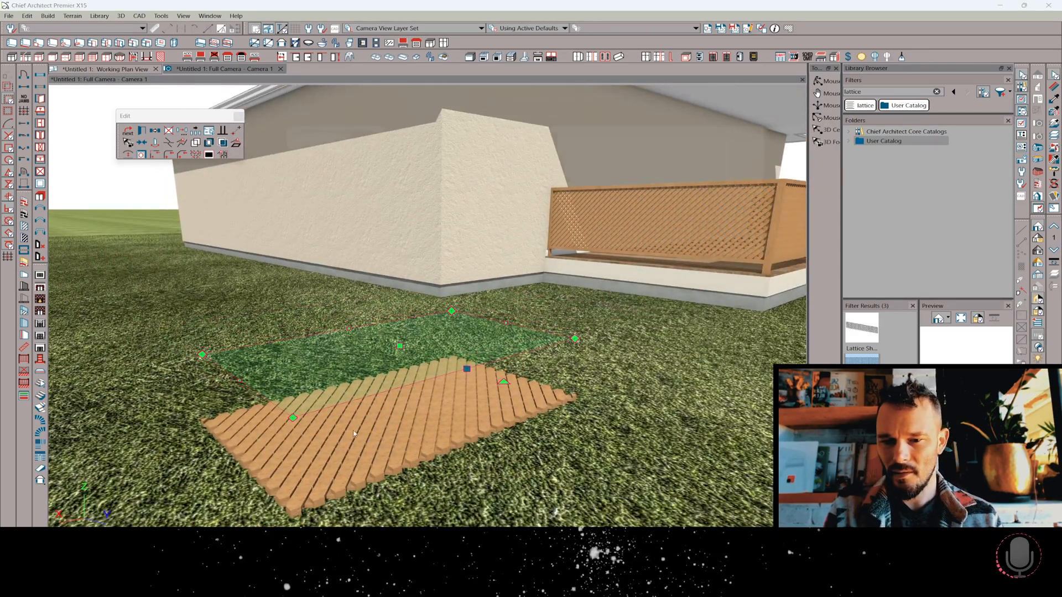
pyautogui.doubleClick(405, 336)
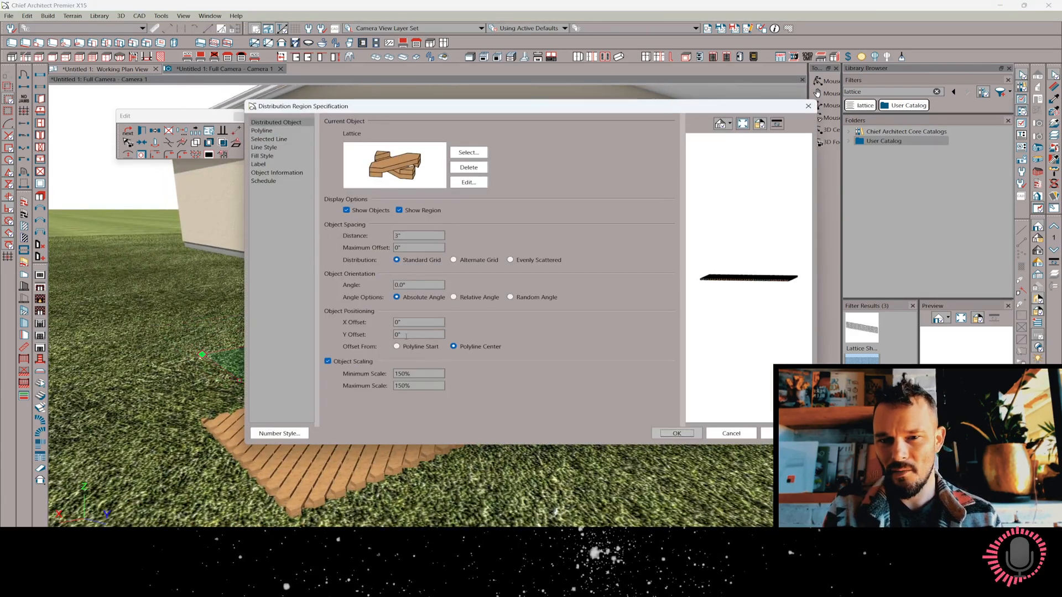
pyautogui.click(426, 235)
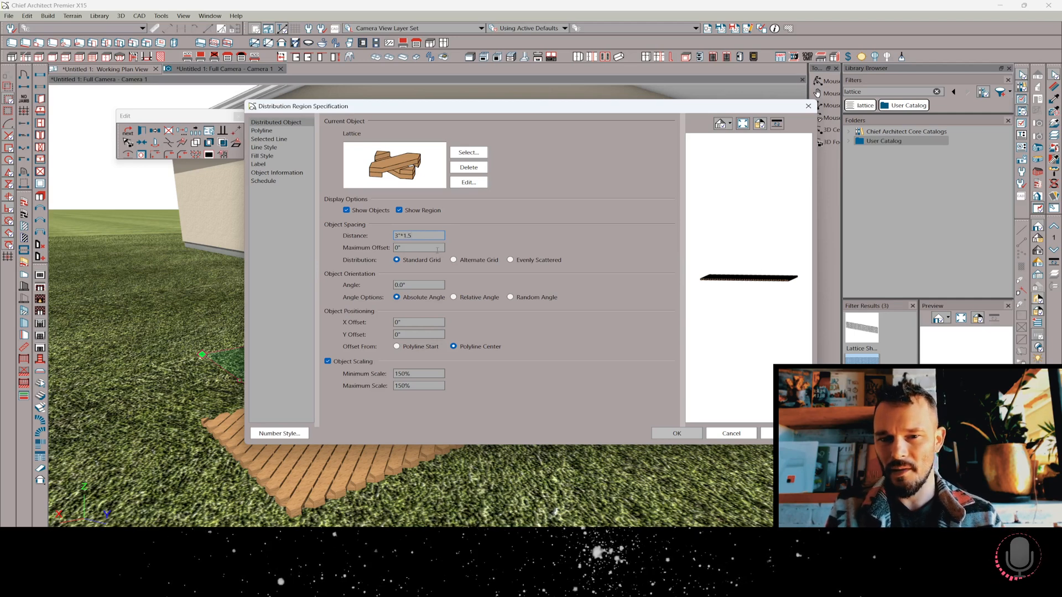
pyautogui.click(436, 249)
pyautogui.click(678, 433)
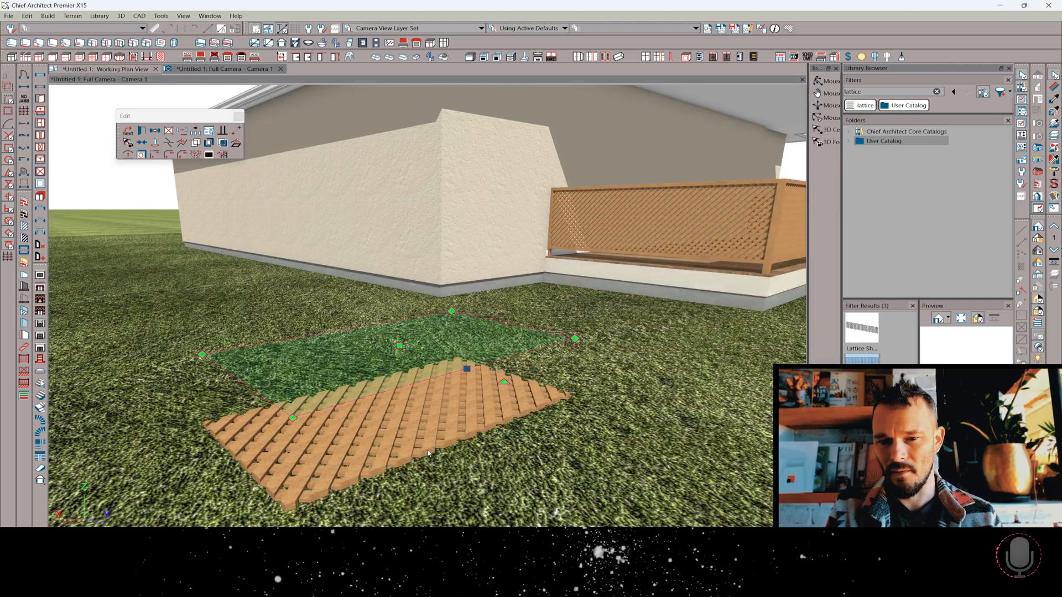
# Convert the scaled lattice to a Millwork symbol named Millwork with advanced options, and set its 2D block to always auto-generate
pyautogui.click(224, 155)
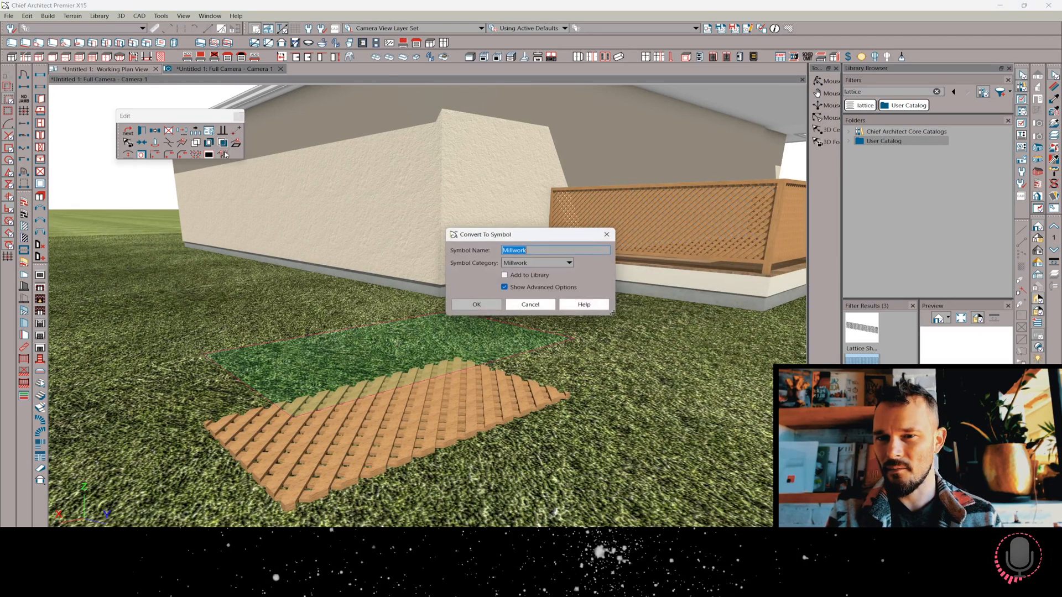
pyautogui.click(477, 305)
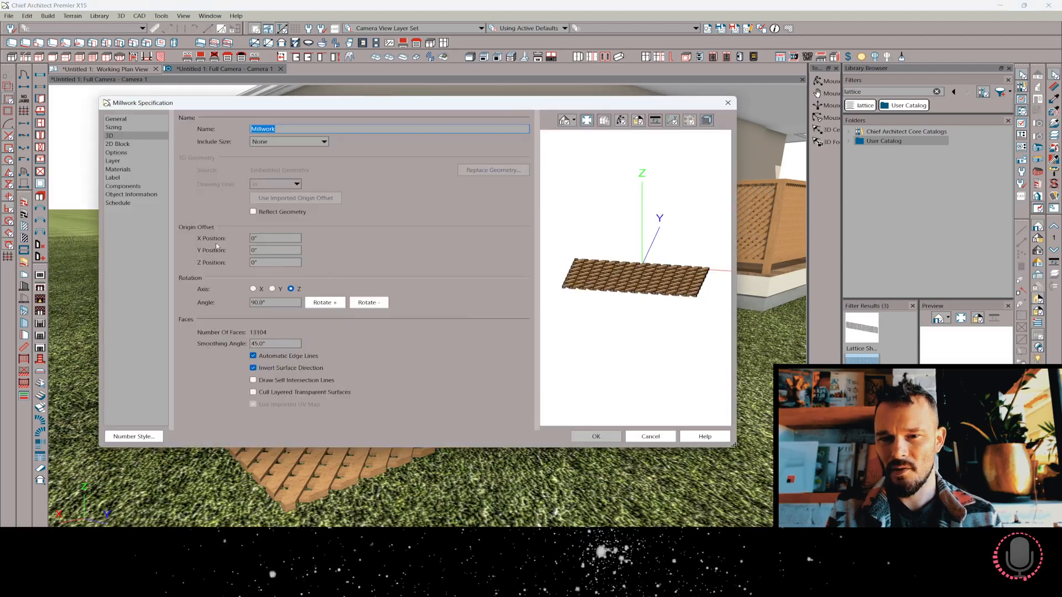
pyautogui.click(117, 144)
pyautogui.click(318, 339)
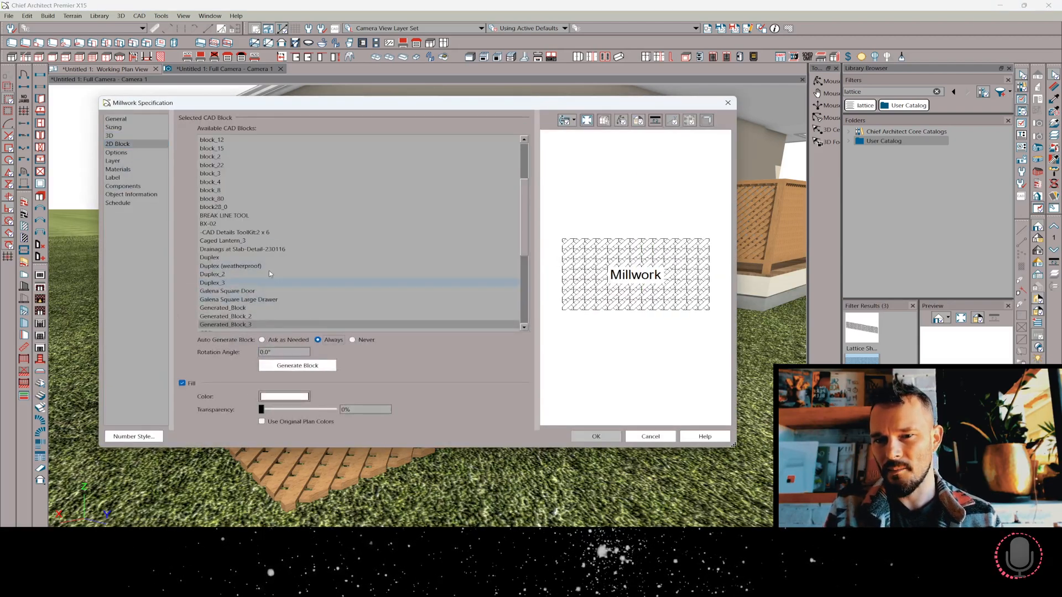
# Rotate the lattice symbol's 3D geometry by +90° about the X axis and accept the specification
pyautogui.click(118, 136)
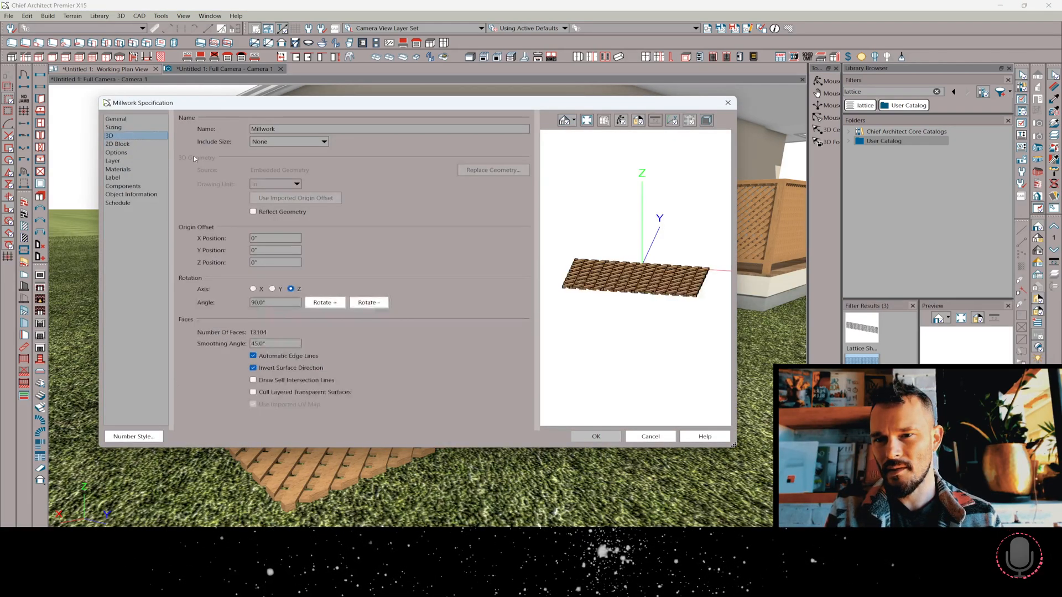
pyautogui.click(253, 289)
pyautogui.click(324, 302)
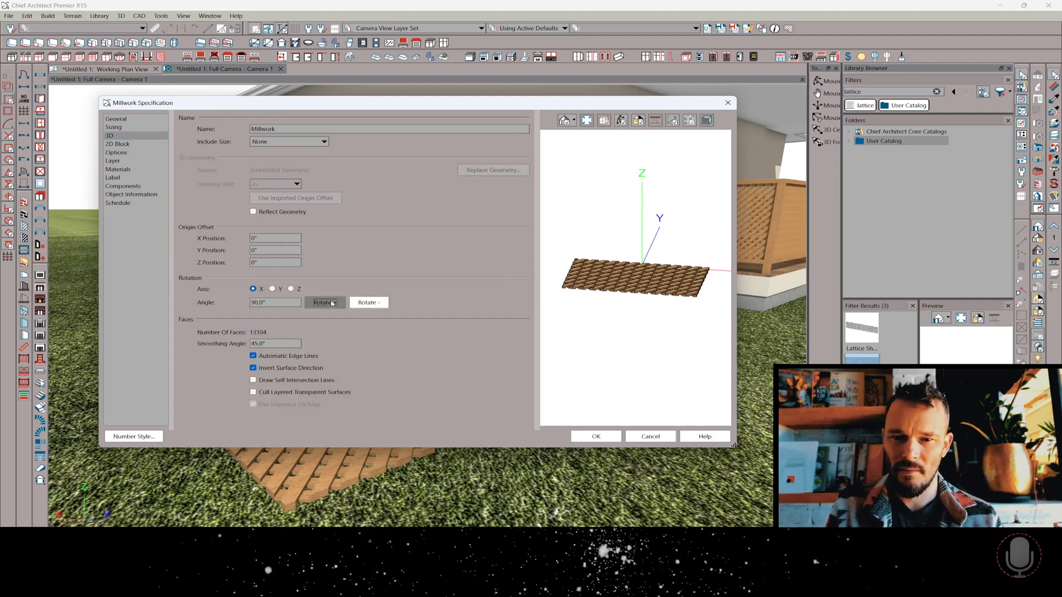
pyautogui.click(597, 437)
# Apply the new lattice symbol as the panel of the deck railings and inspect the railings around the deck corner
pyautogui.click(711, 237)
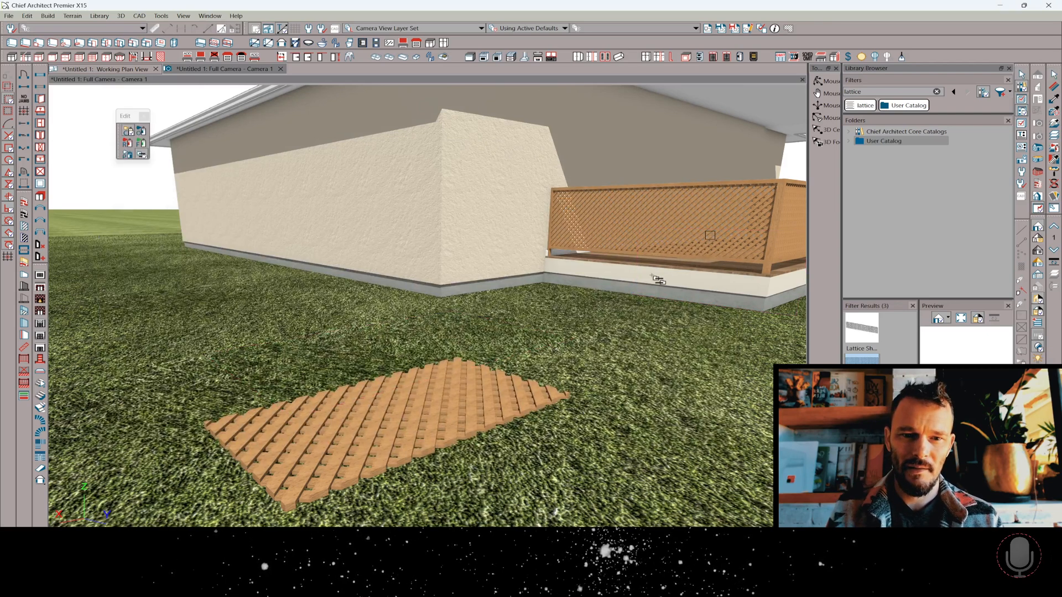
pyautogui.moveTo(670, 250); pyautogui.dragTo(688, 241, button='middle')
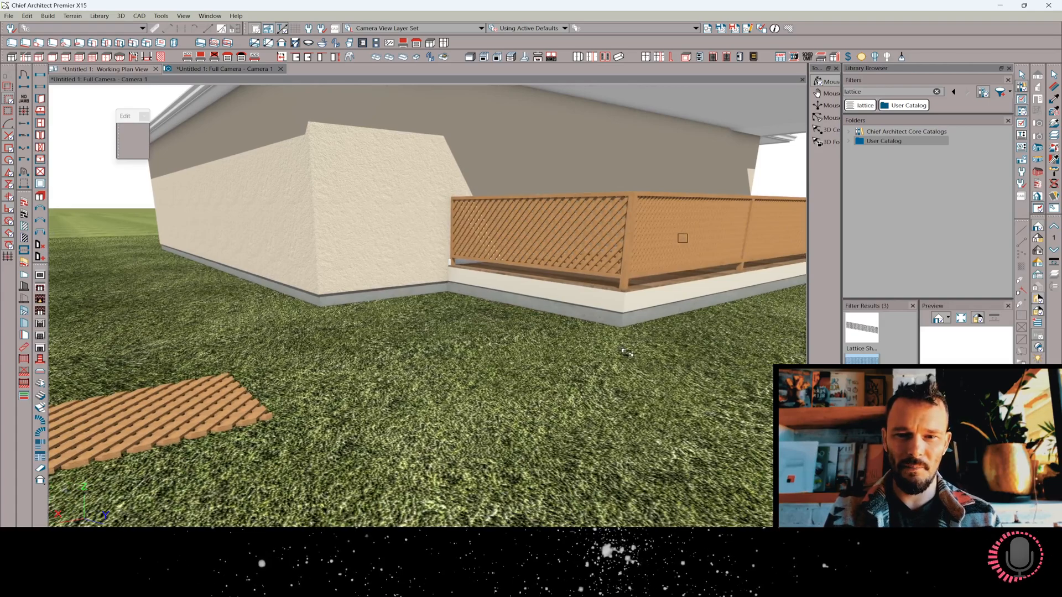
pyautogui.moveTo(626, 351); pyautogui.dragTo(619, 347, button='middle')
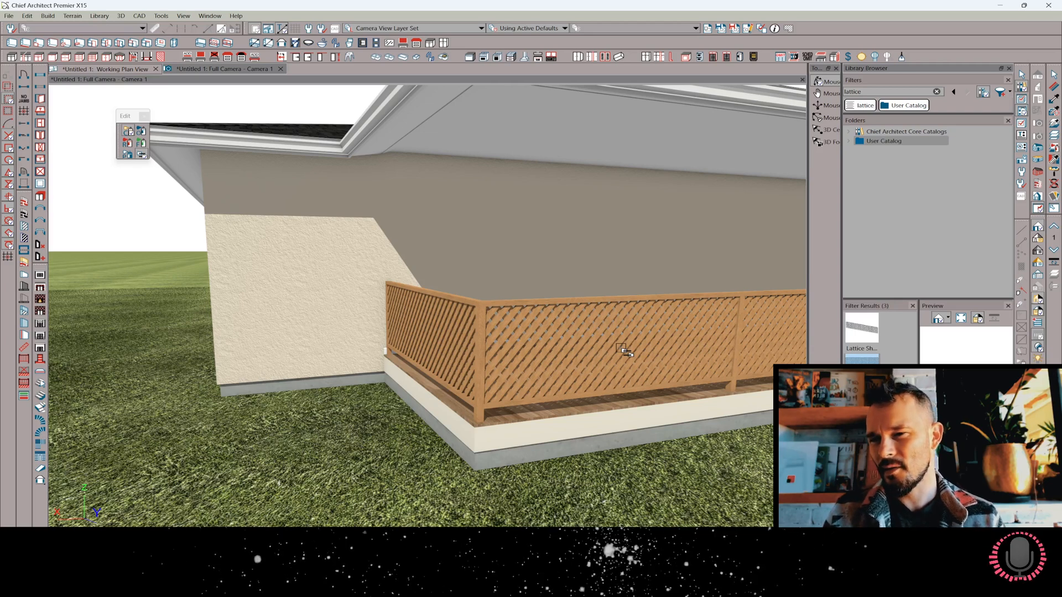